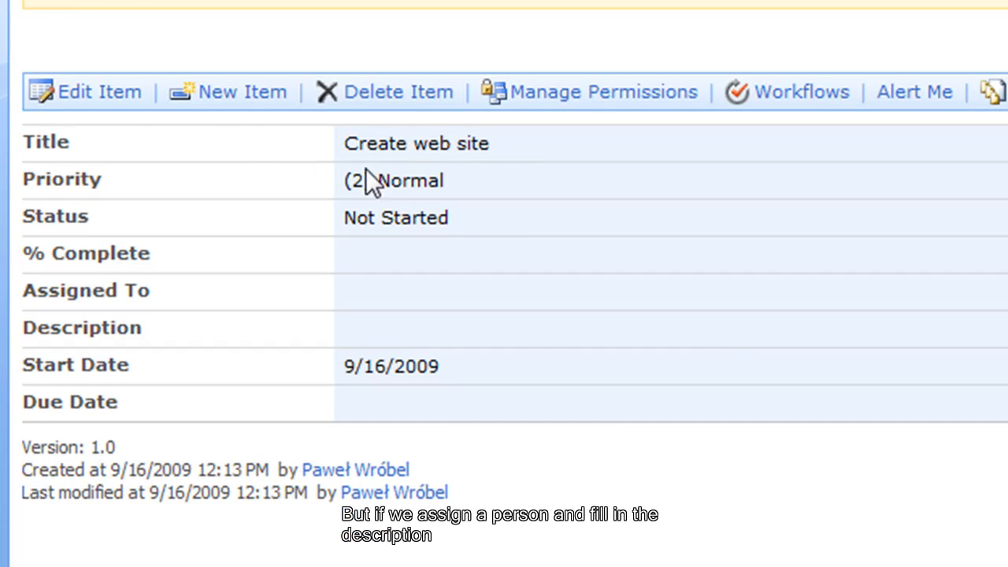
# Edit the Create web site task to set an assignee and the description 'Do it as we have discussed'.
pyautogui.click(129, 96)
pyautogui.click(435, 327)
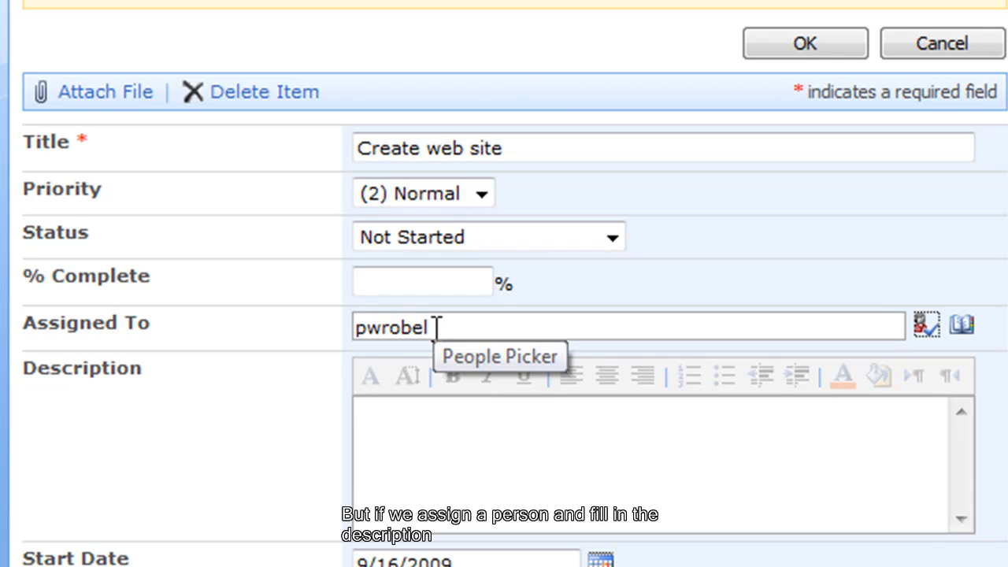
pyautogui.click(499, 460)
pyautogui.write('Do it as we have discussed')
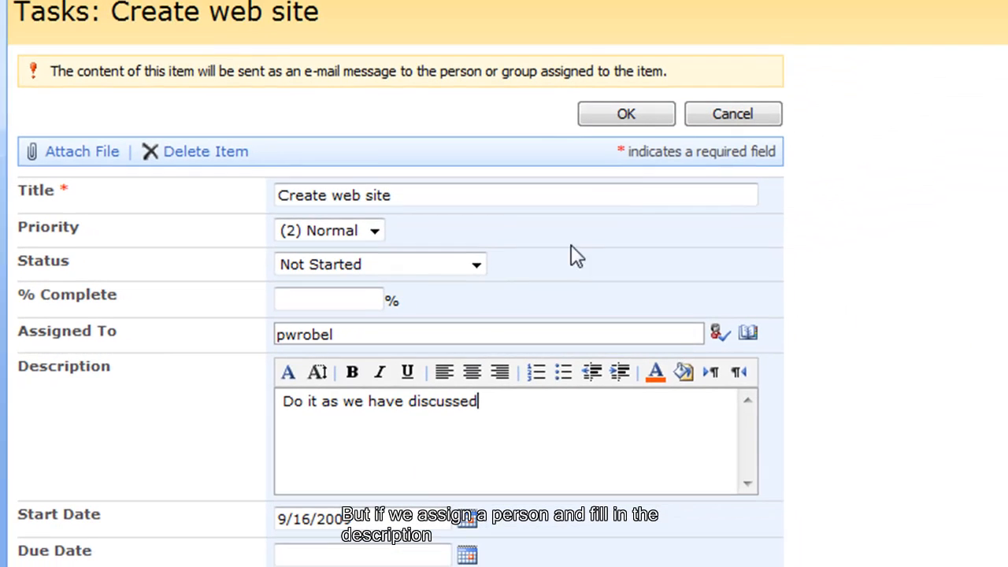
pyautogui.click(625, 114)
# Launch and confirm the Task processing: Assign action on the task.
pyautogui.click(246, 136)
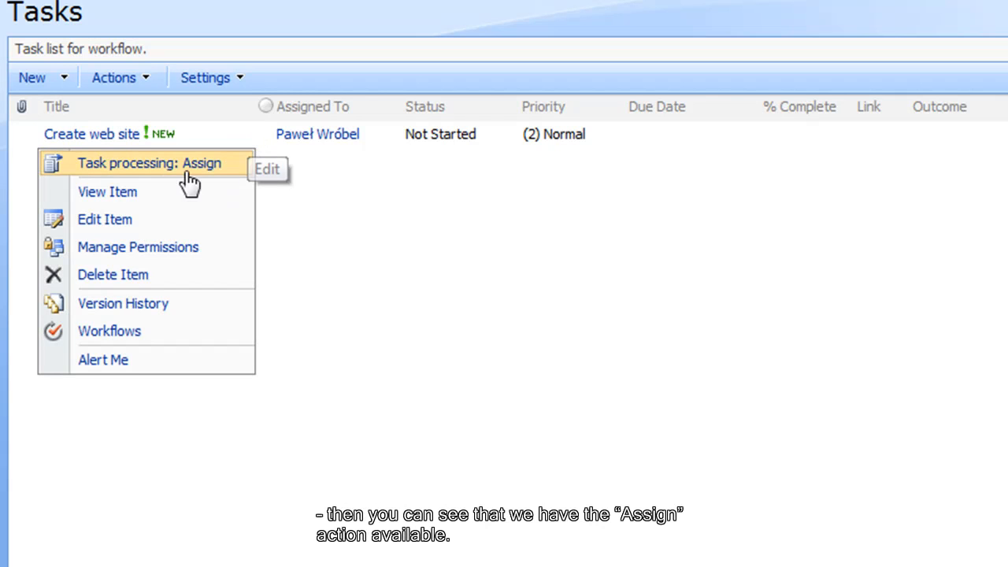
pyautogui.click(169, 170)
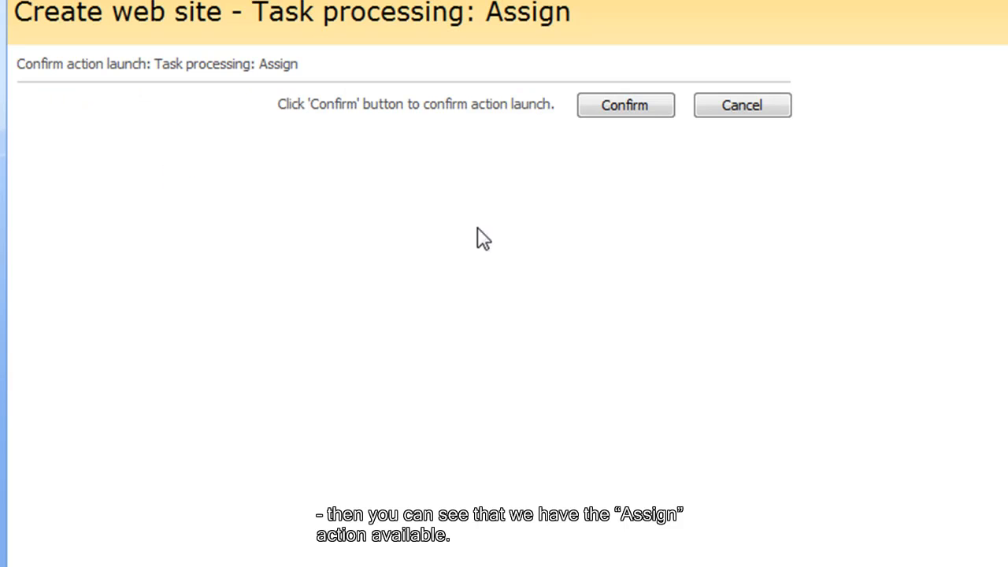
pyautogui.click(651, 123)
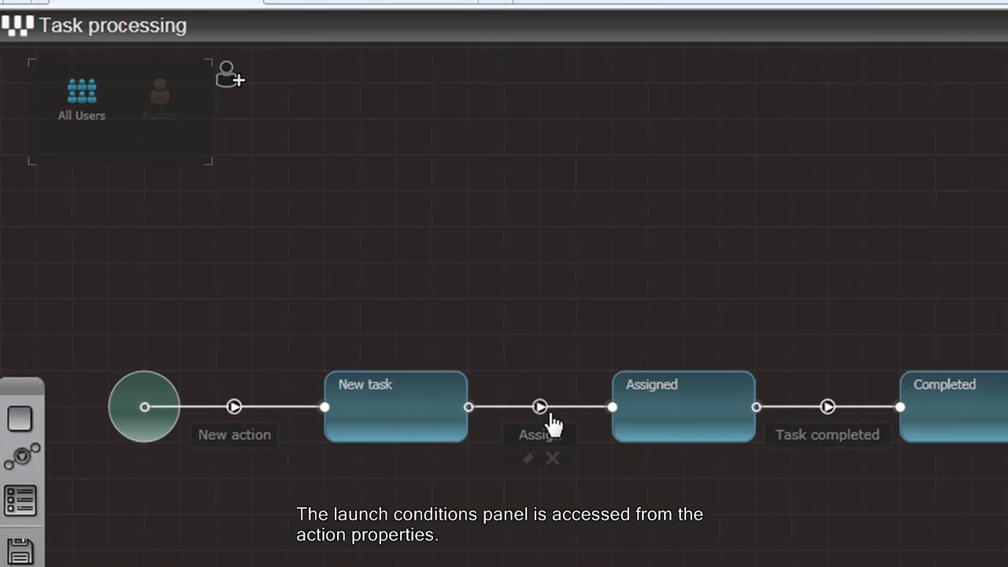
# Open the Assign action's properties and its empty execution conditions dialog.
pyautogui.doubleClick(366, 293)
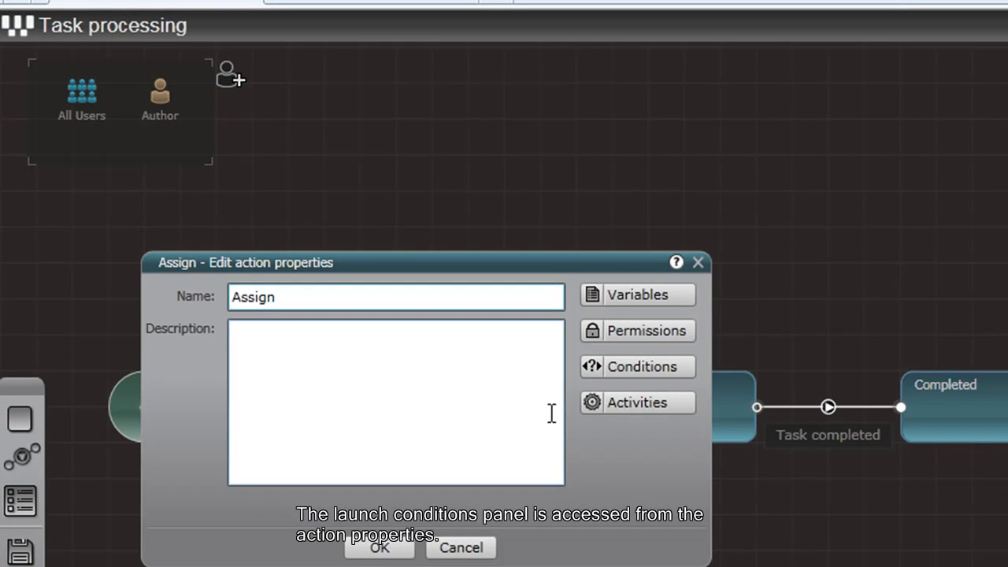
pyautogui.click(617, 371)
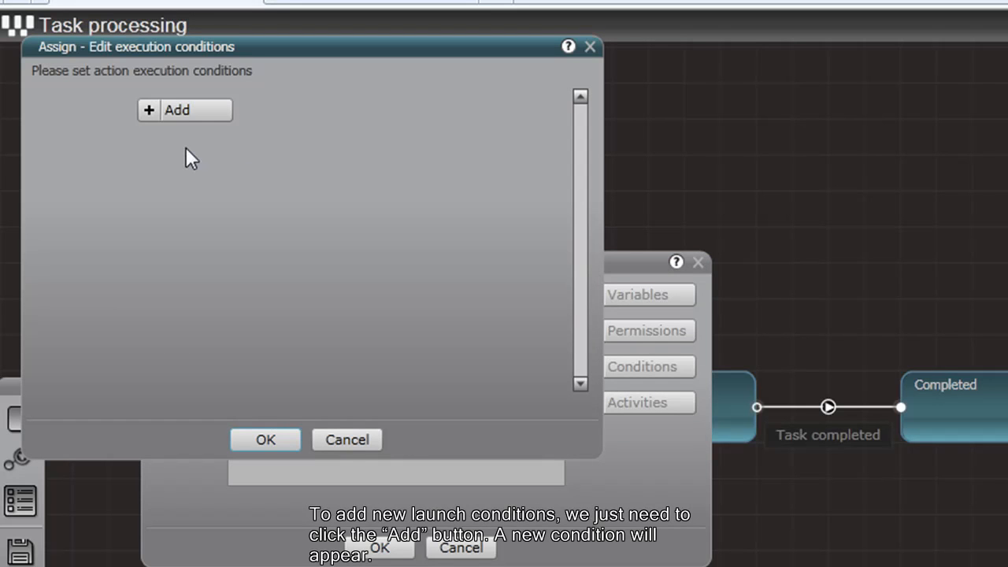
# Add a condition row keeping the = operator and open the lookup list for its left side.
pyautogui.click(162, 108)
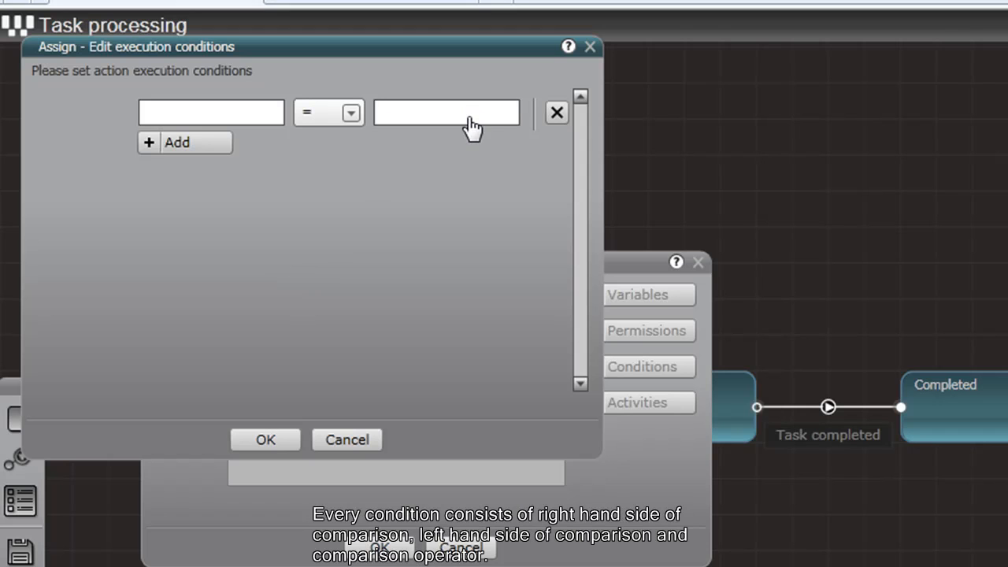
pyautogui.click(318, 120)
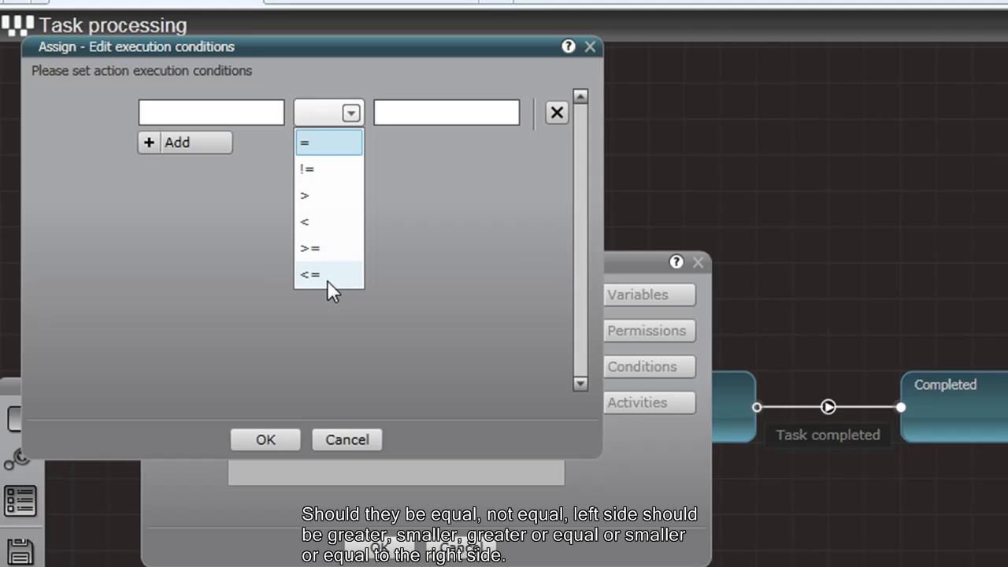
pyautogui.click(435, 226)
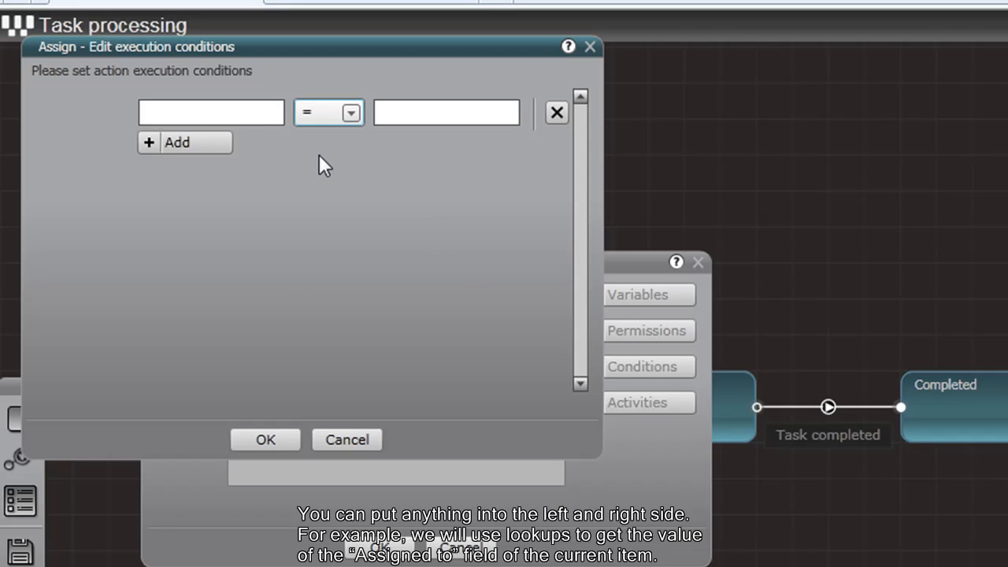
pyautogui.click(263, 129)
pyautogui.click(544, 100)
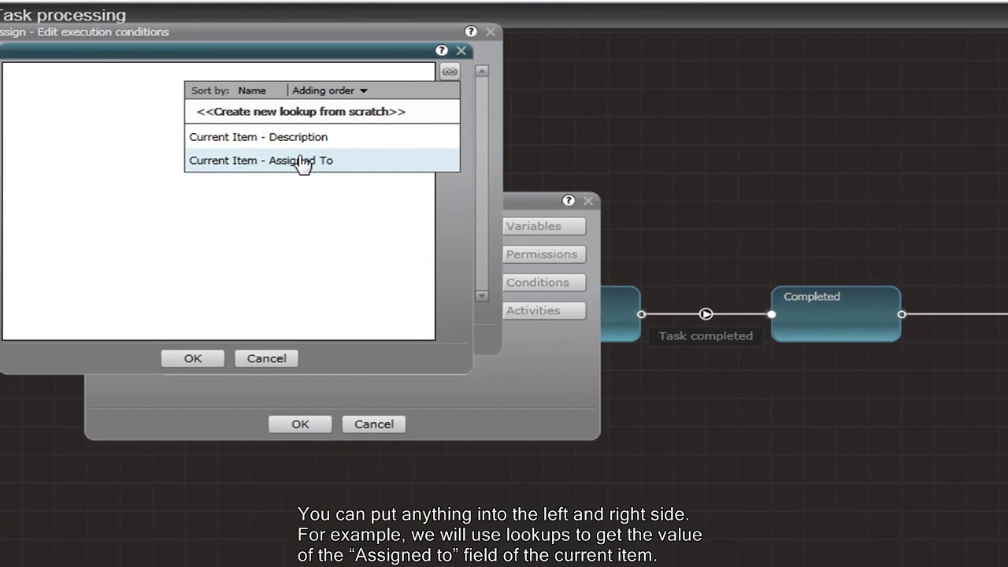
# Make the first condition Current Item - Assigned To != an empty value.
pyautogui.click(384, 211)
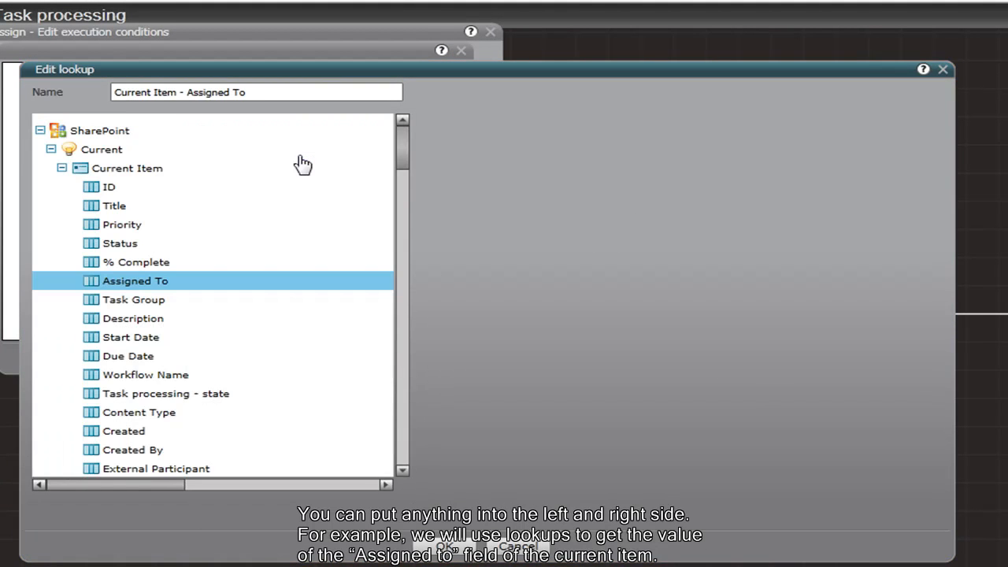
pyautogui.click(445, 549)
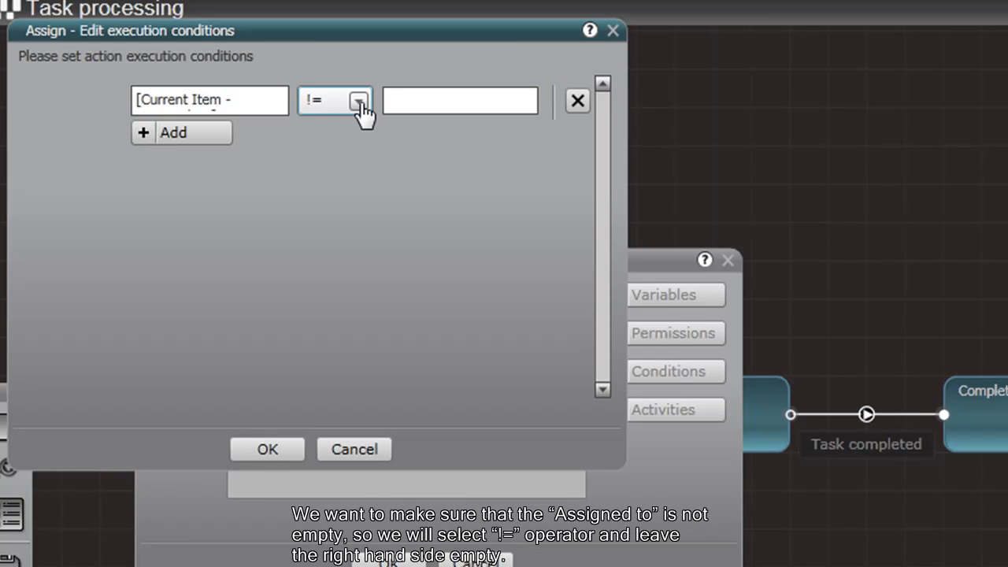
pyautogui.click(359, 103)
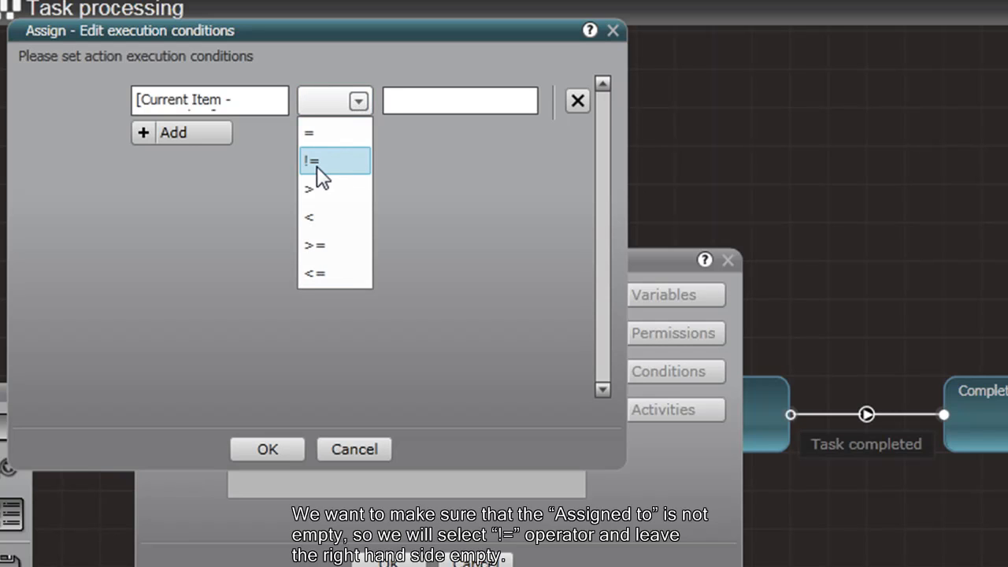
pyautogui.click(317, 161)
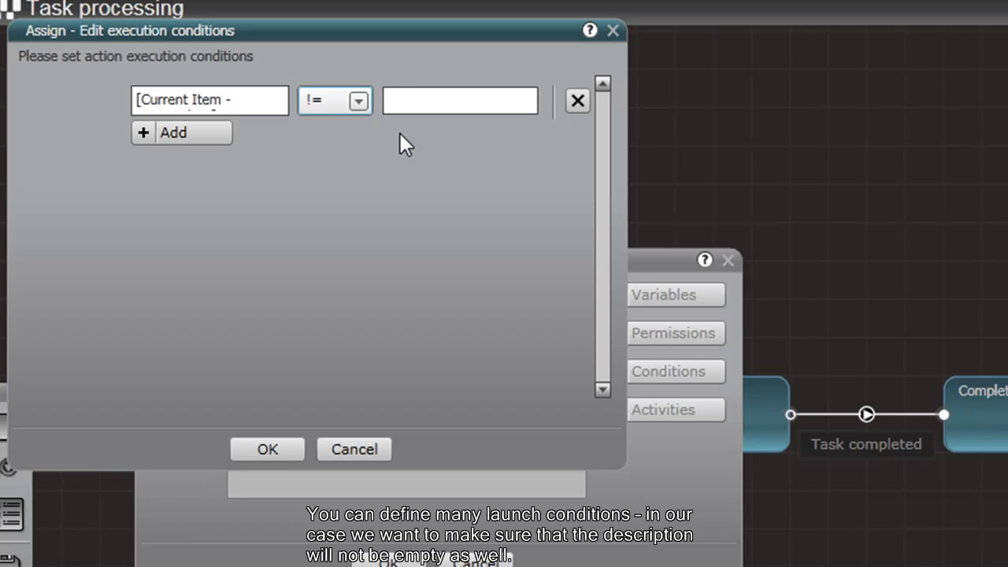
# Add a second condition row with the Current Item - Description lookup as its left side.
pyautogui.click(207, 138)
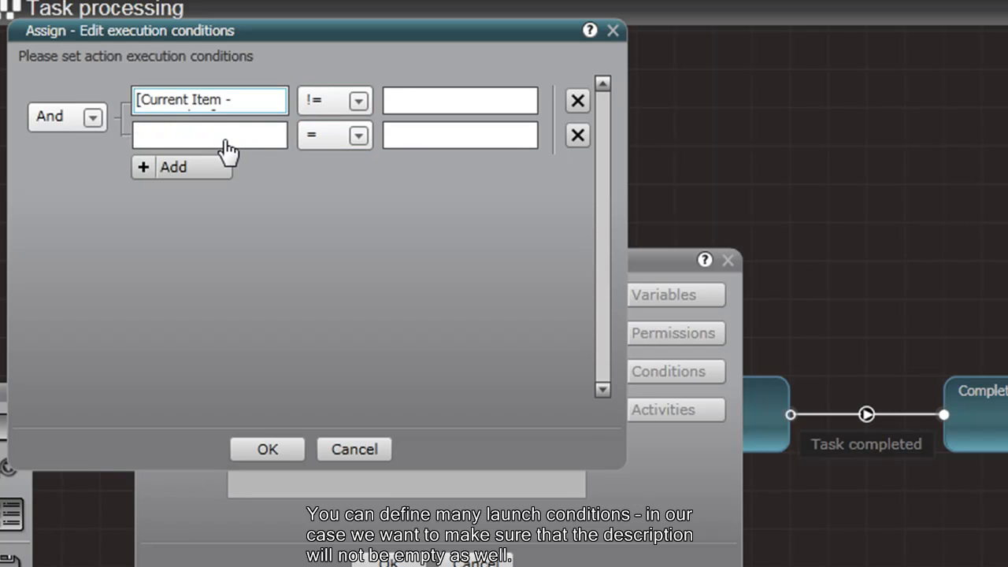
pyautogui.click(203, 136)
pyautogui.click(564, 87)
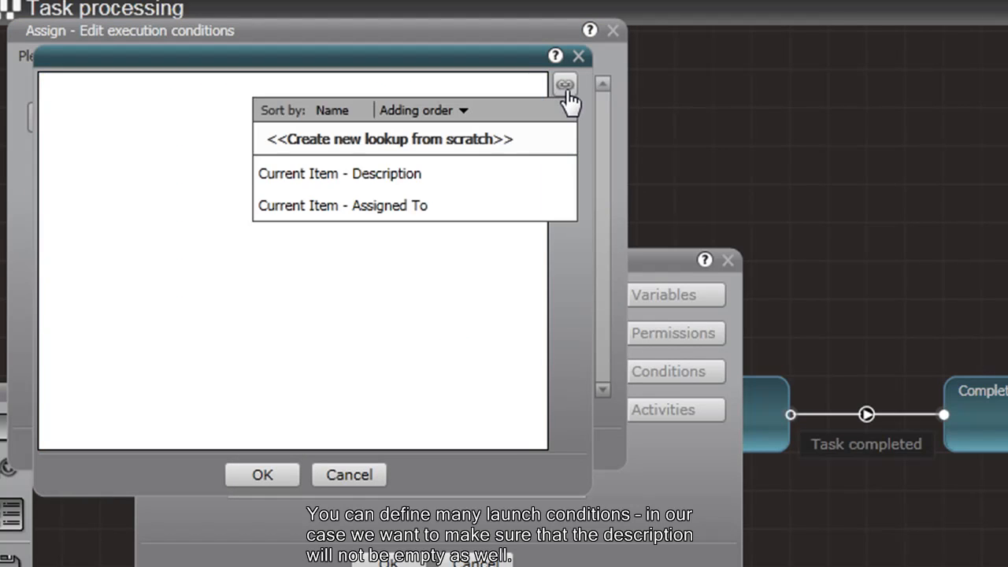
pyautogui.click(391, 192)
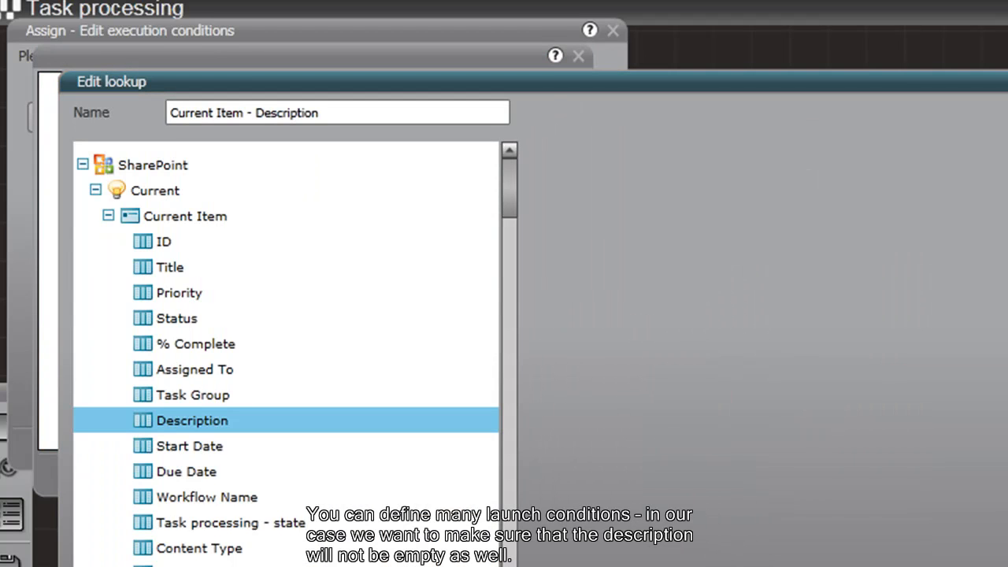
pyautogui.click(441, 566)
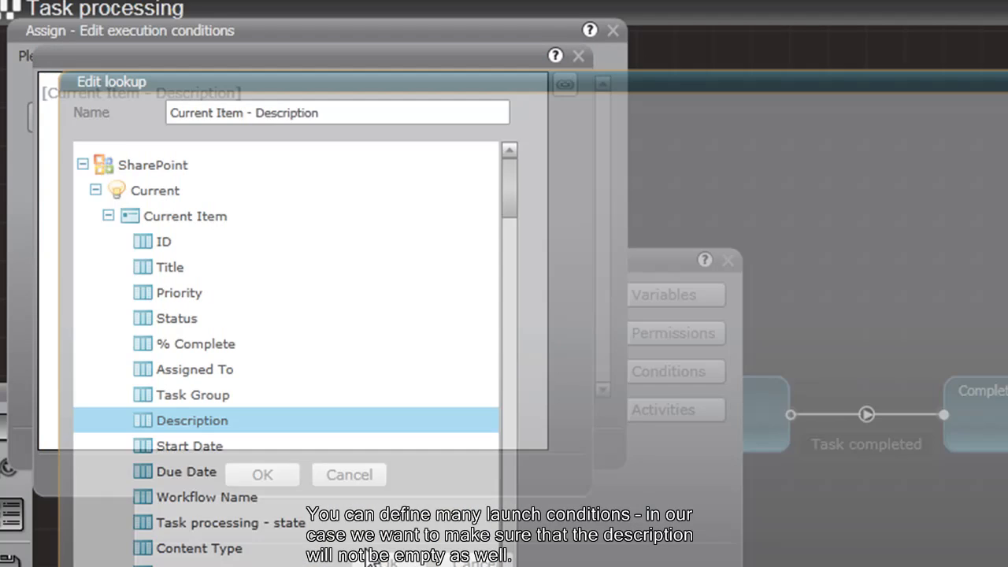
pyautogui.click(275, 479)
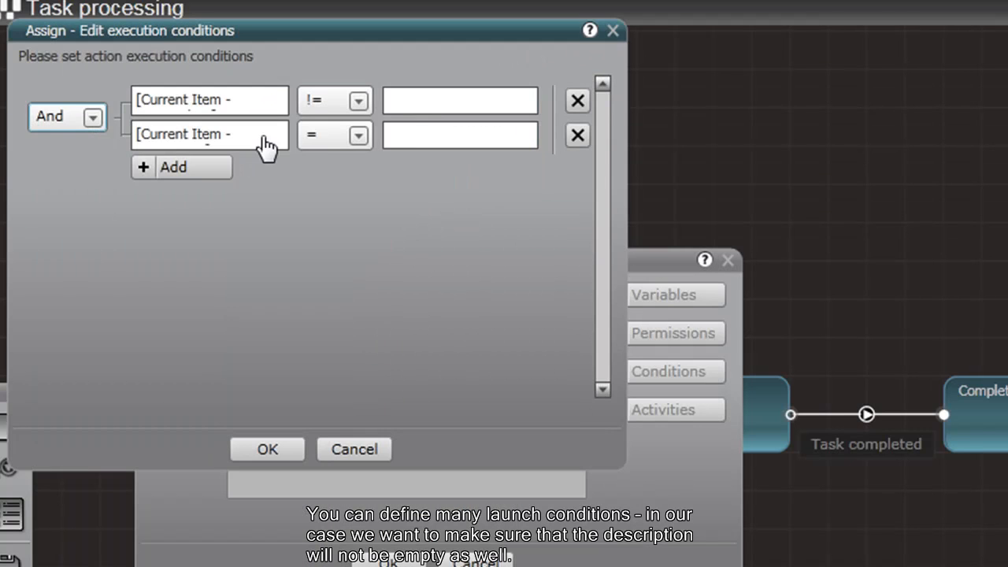
# Set the second condition's operator to != empty and keep the conditions joined by And.
pyautogui.click(358, 135)
pyautogui.click(332, 185)
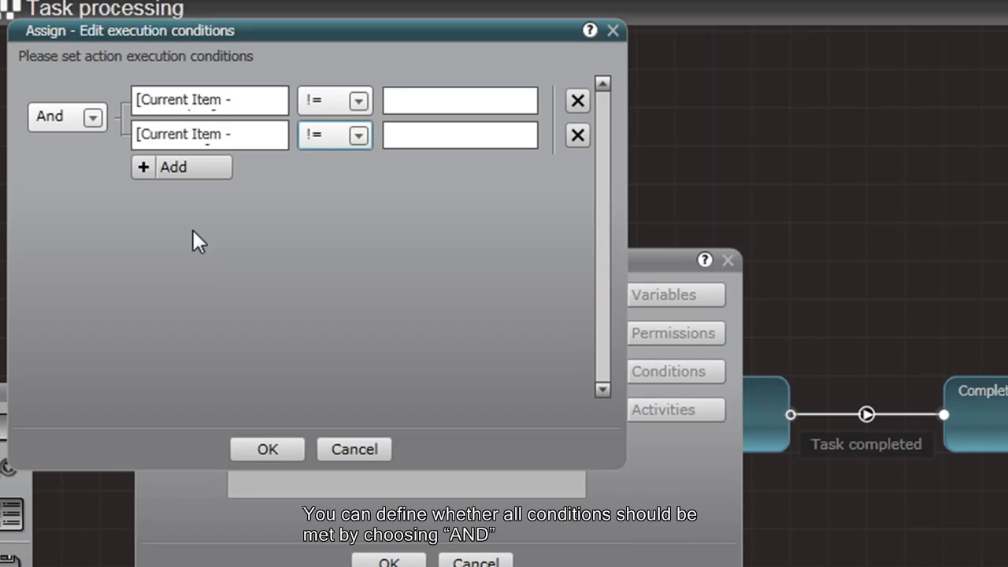
pyautogui.click(93, 122)
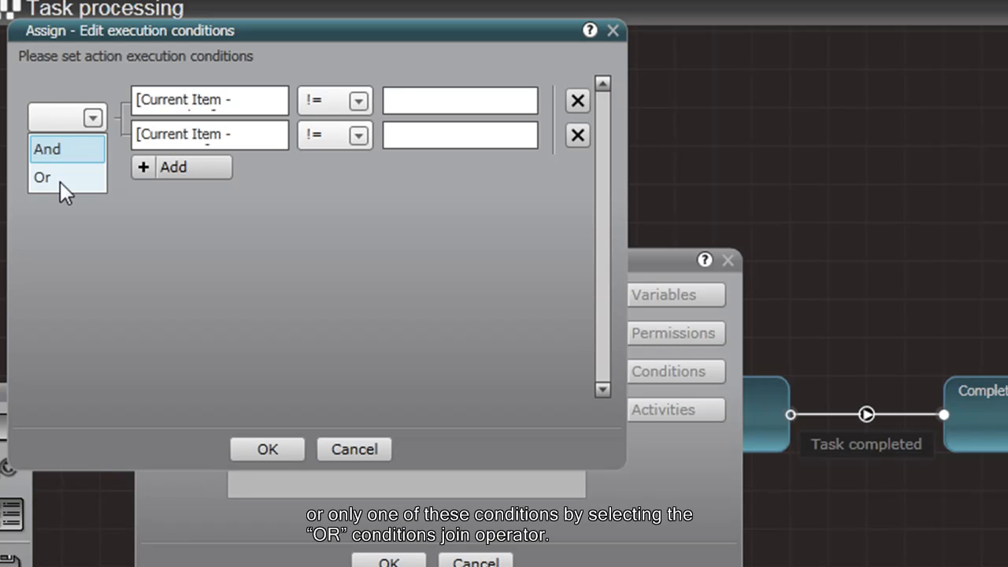
pyautogui.click(212, 232)
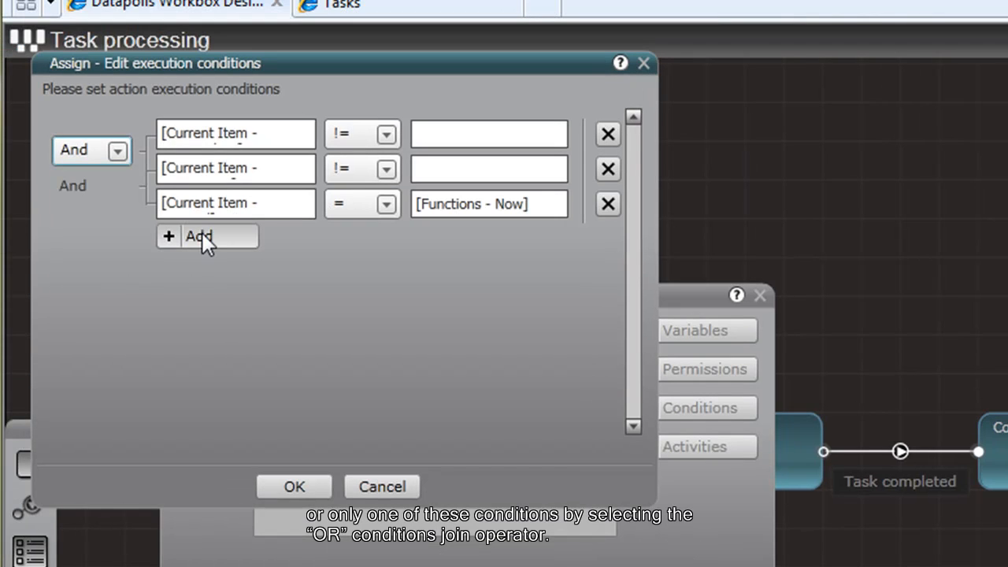
# Add further condition rows below the Assigned To and Description conditions.
pyautogui.click(202, 233)
pyautogui.click(192, 268)
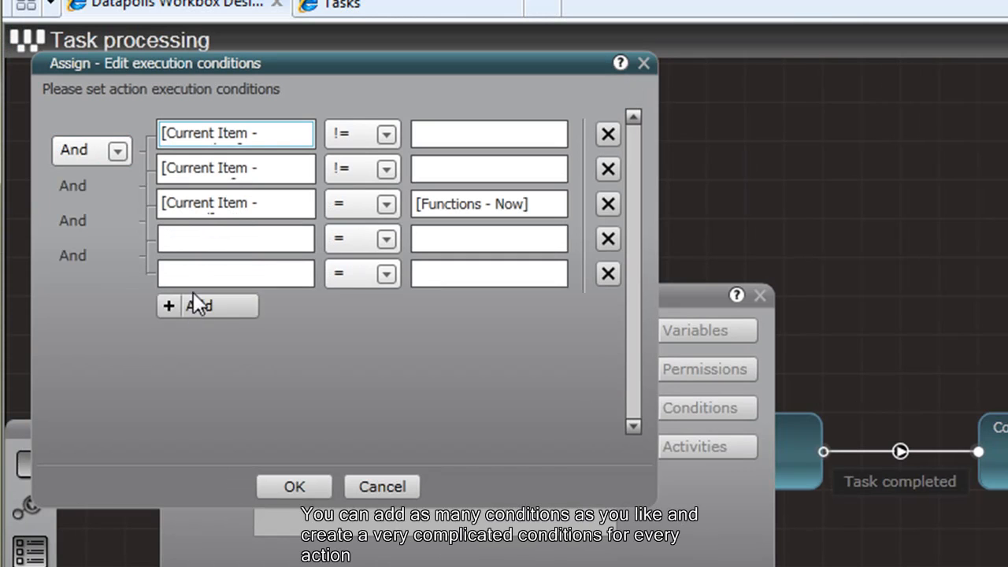
pyautogui.click(194, 319)
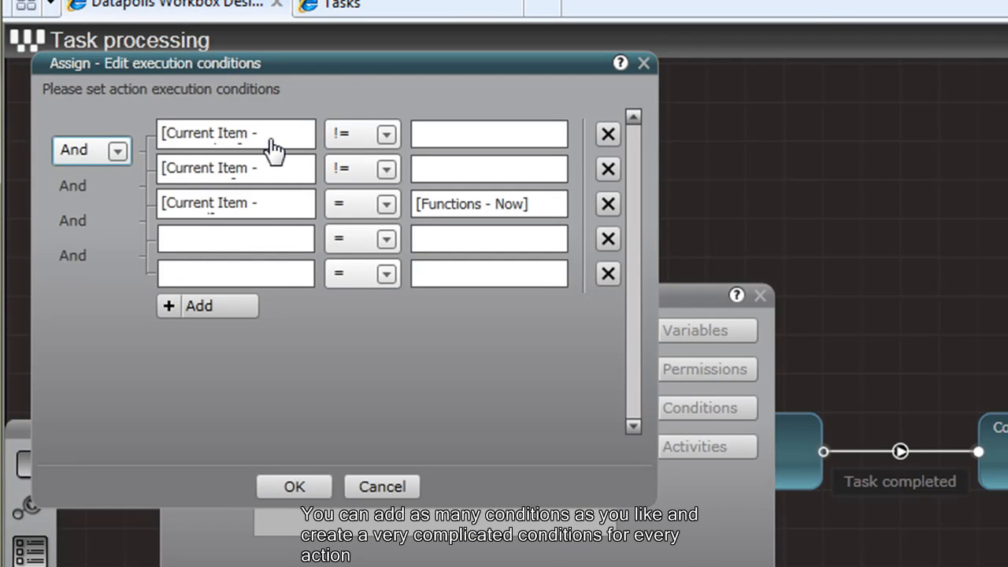
# Review the third row's Functions - Now and Current Item - Created values, then save the conditions.
pyautogui.click(455, 206)
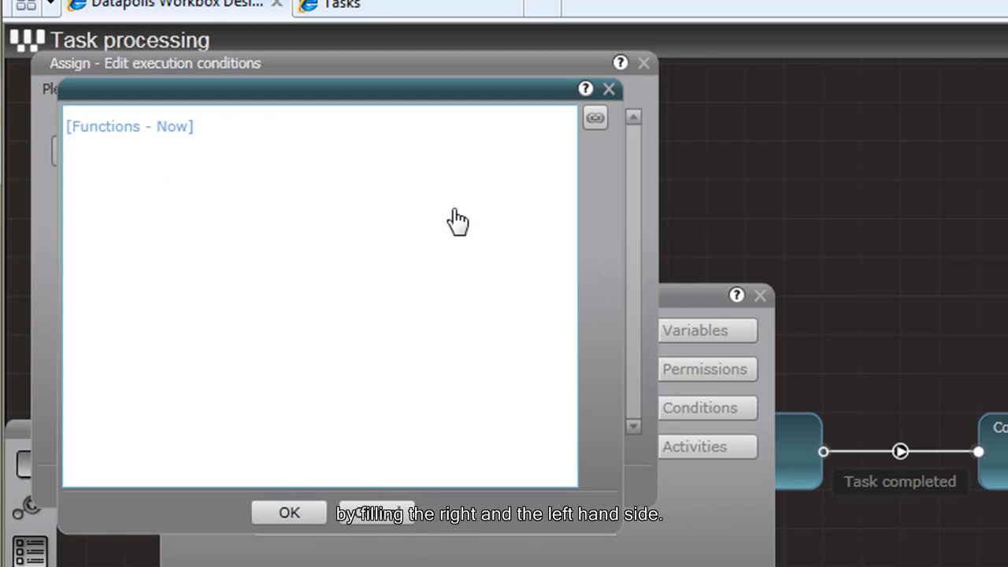
pyautogui.click(284, 509)
pyautogui.click(247, 220)
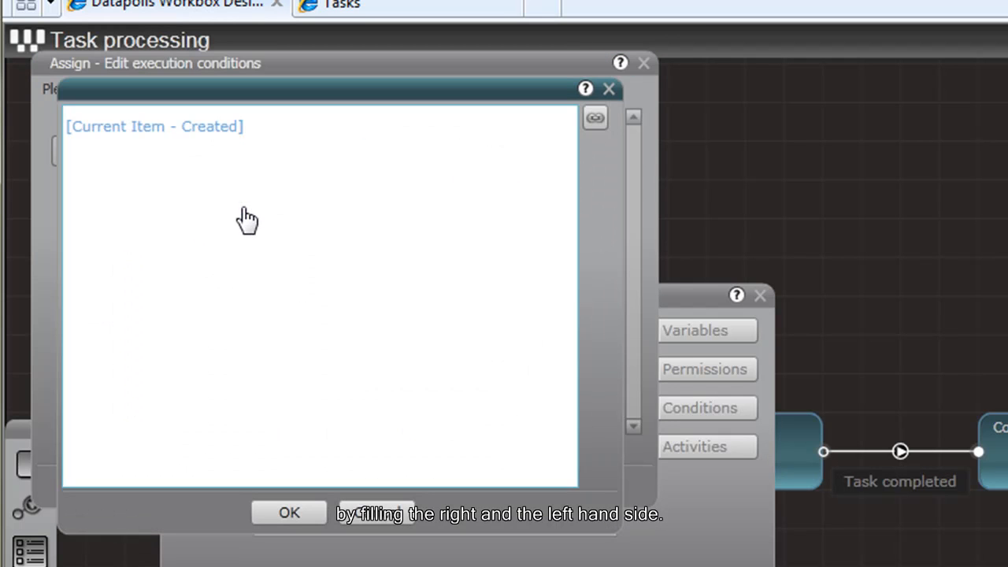
pyautogui.click(292, 516)
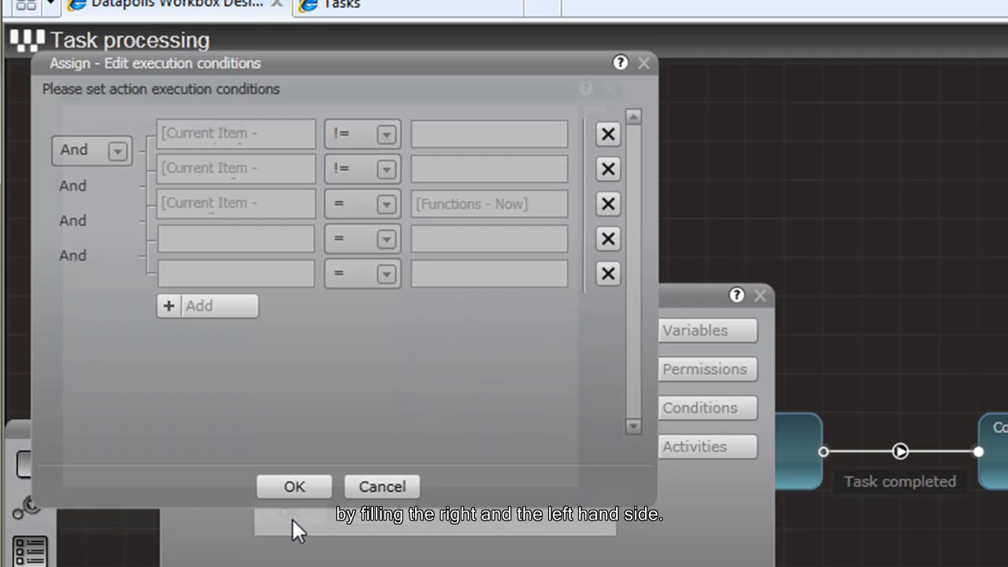
pyautogui.click(306, 494)
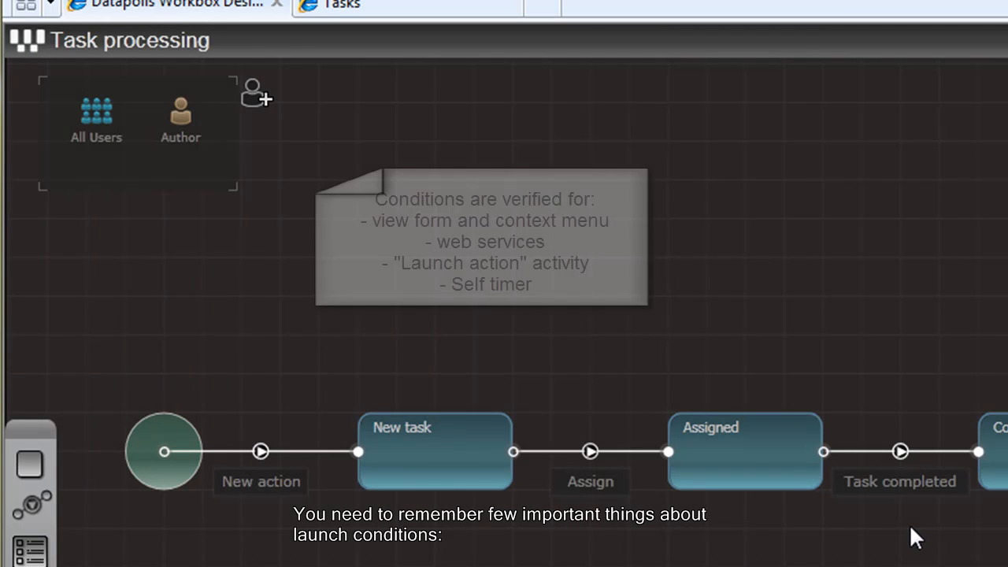